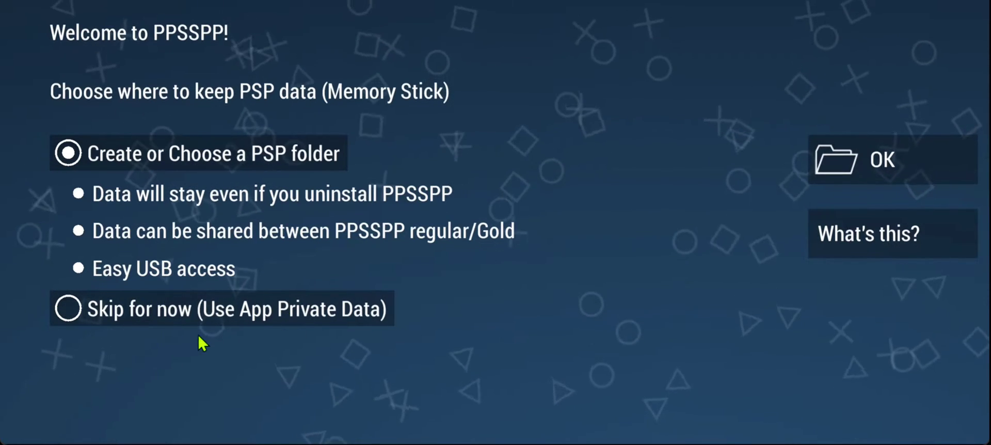
# Skip the PSP folder setup for now by choosing the app's private data as storage.
pyautogui.click(239, 308)
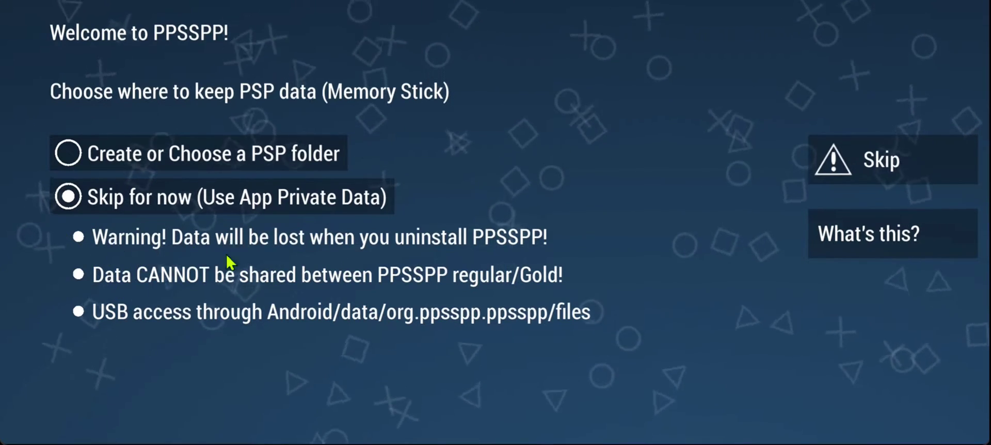
pyautogui.press('Escape')
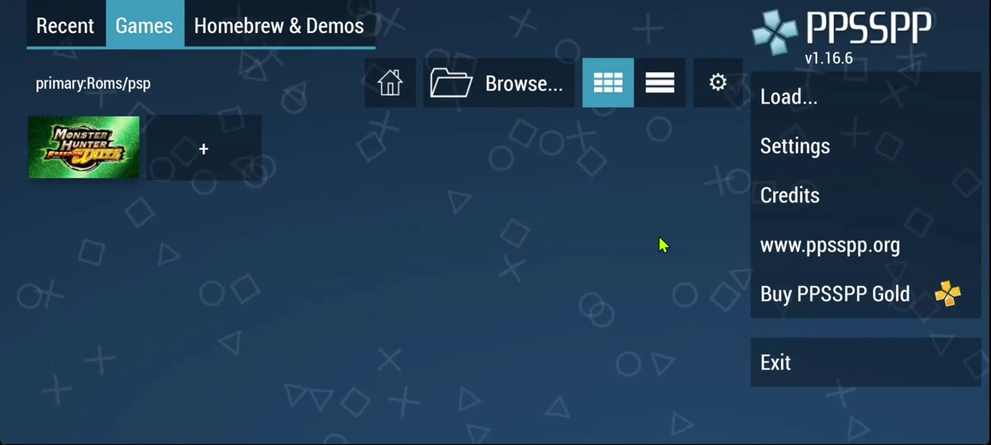
# Open the Memory Stick folder setting in the System settings and opt to create or choose a PSP folder.
pyautogui.click(805, 148)
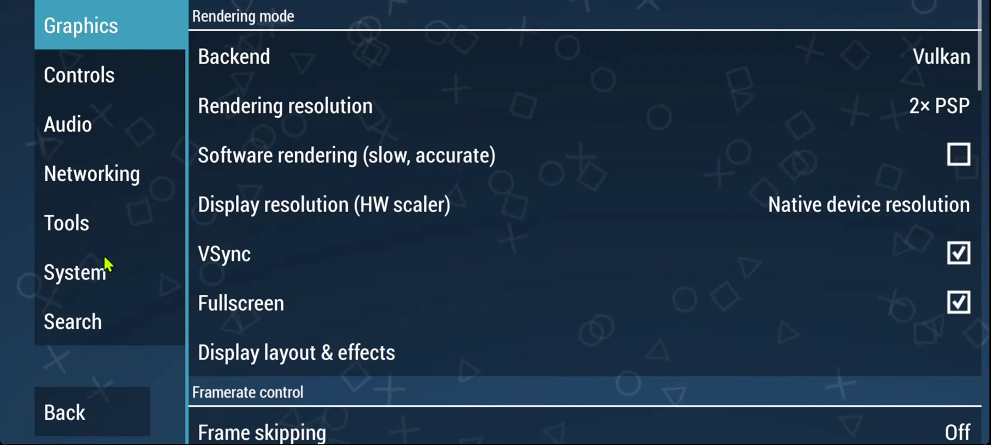
pyautogui.click(80, 277)
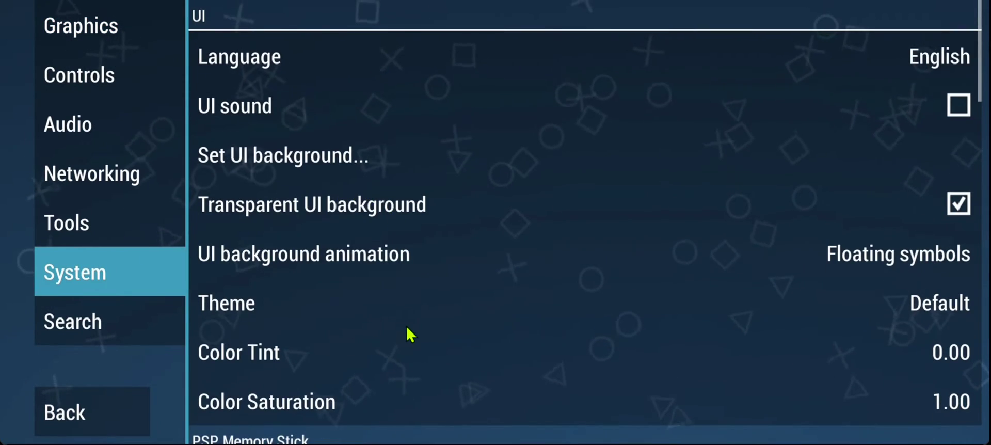
pyautogui.moveTo(408, 335); pyautogui.dragTo(415, 113)
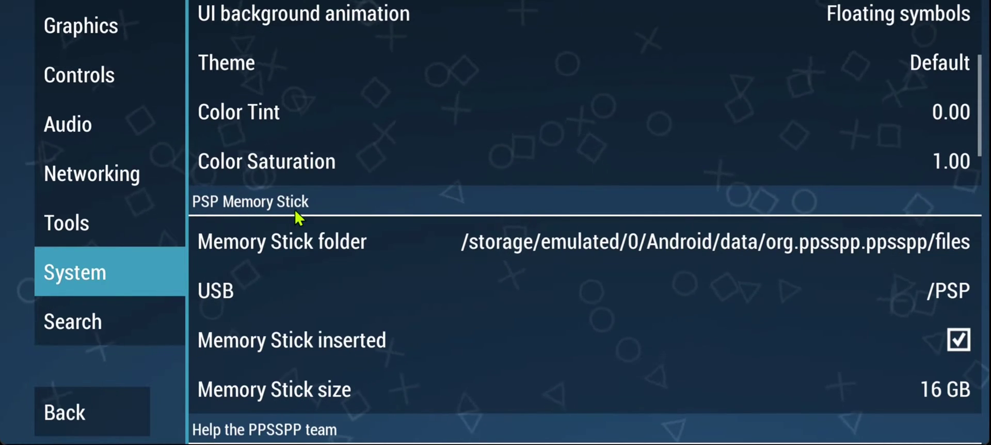
pyautogui.click(358, 244)
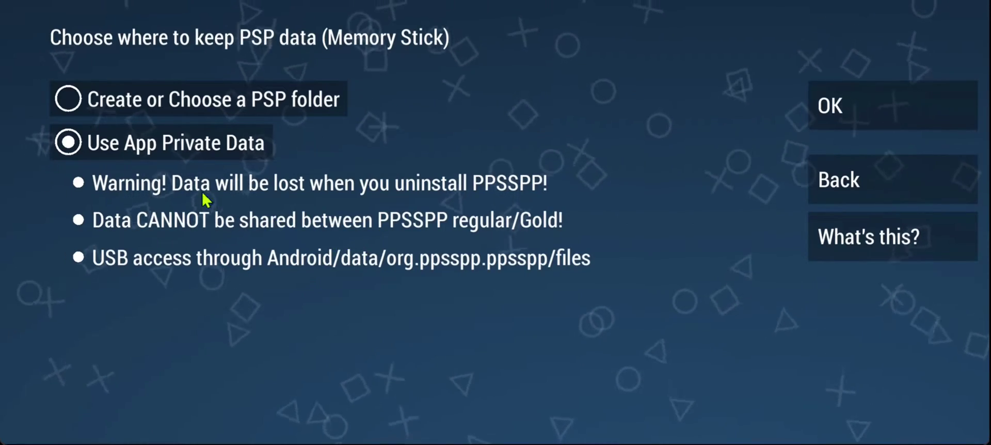
pyautogui.click(112, 98)
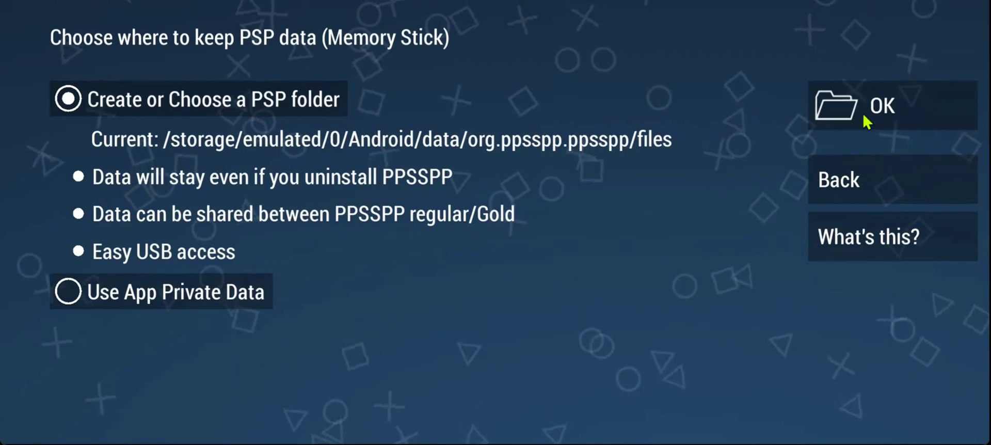
pyautogui.click(890, 108)
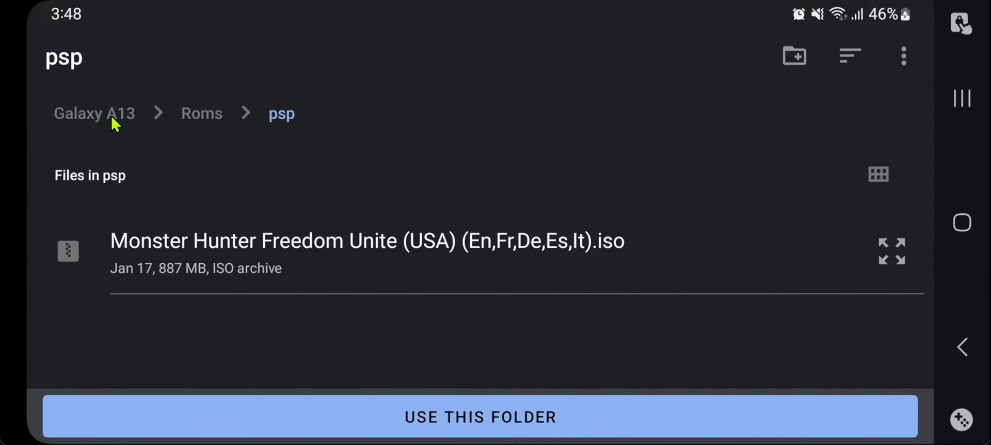
# Choose the device's Documents folder for PSP data, allow PPSSPP to access it, and confirm the change with Move Data enabled.
pyautogui.click(114, 124)
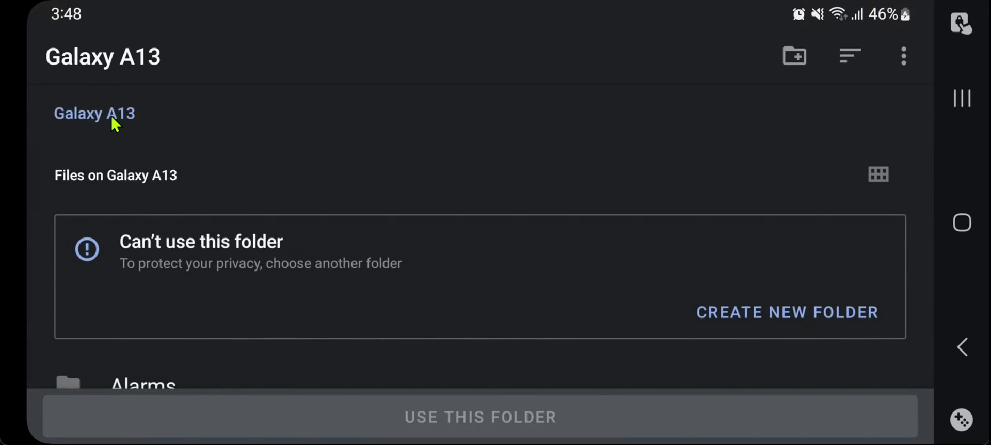
pyautogui.scroll(-5, 298, 257)
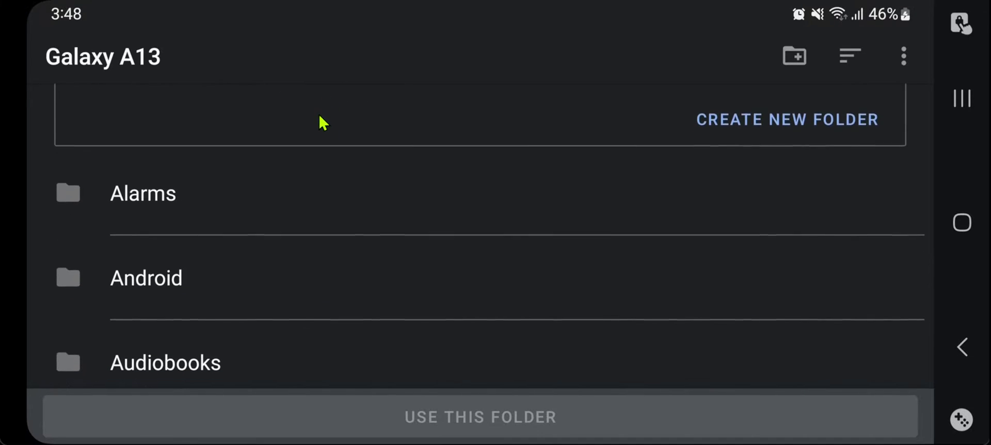
pyautogui.moveTo(300, 323); pyautogui.dragTo(316, 132)
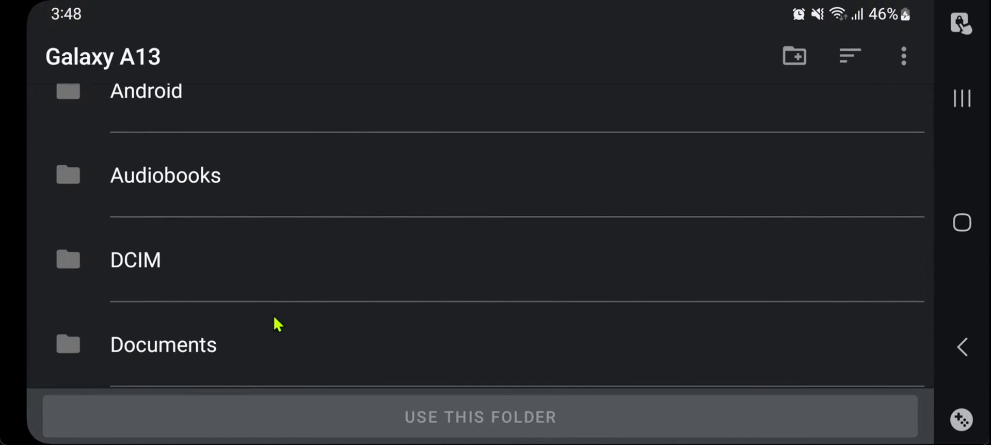
pyautogui.moveTo(274, 325); pyautogui.dragTo(286, 220)
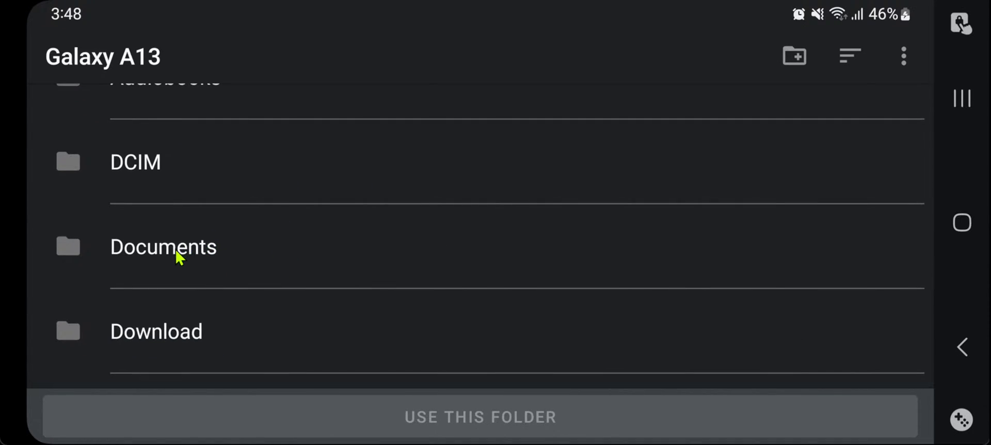
pyautogui.click(176, 251)
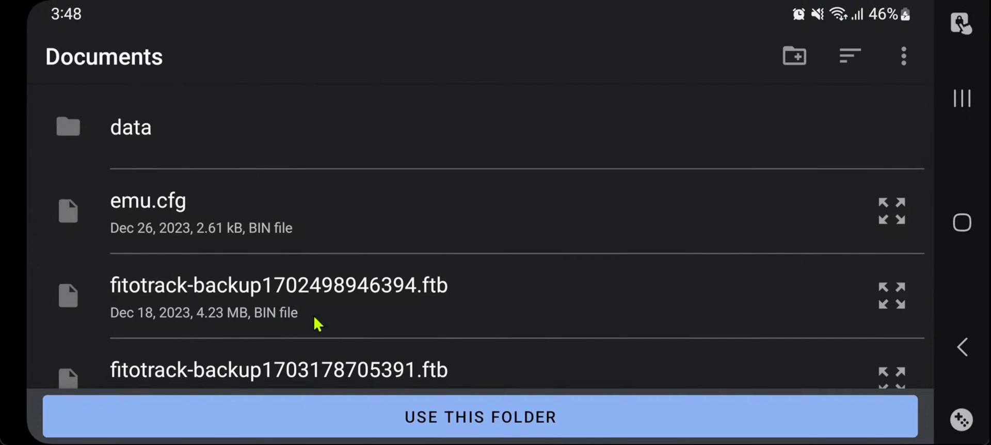
pyautogui.click(457, 419)
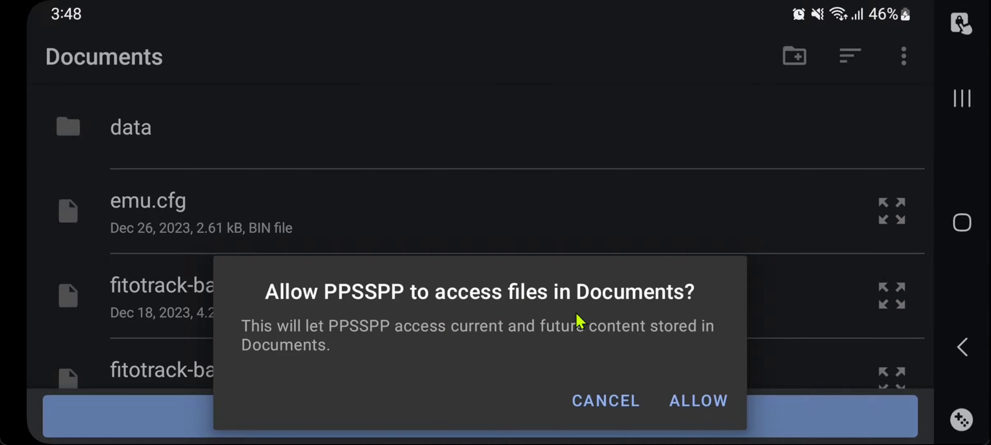
pyautogui.click(700, 403)
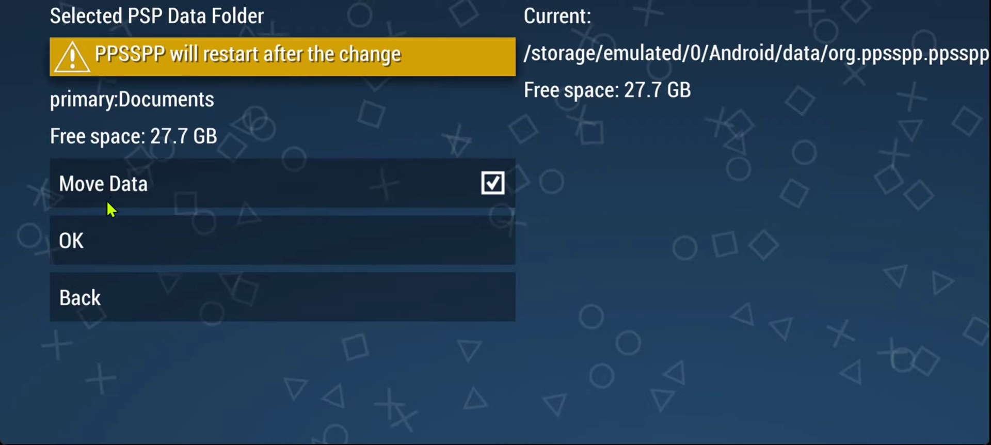
pyautogui.click(102, 240)
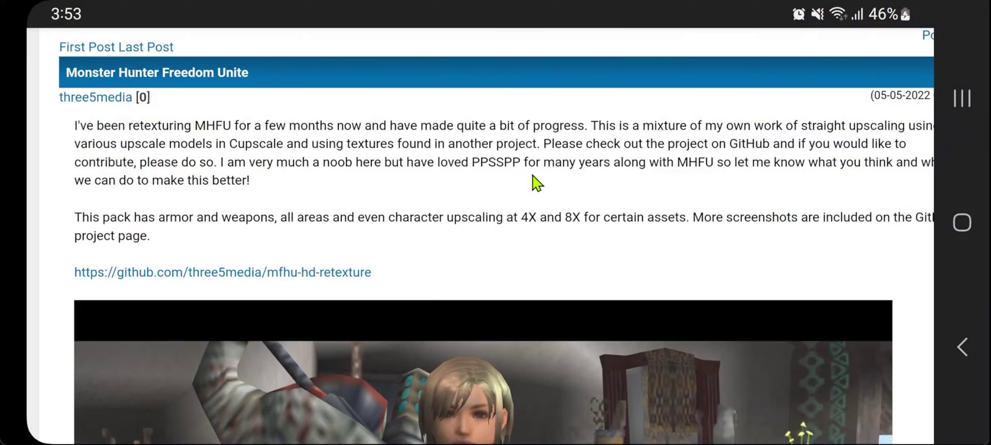
# Examine the Monster Hunter Freedom Unite texture pack thread on the PPSSPP forum, including its description, GitHub link and preview image.
pyautogui.scroll(4, 535, 181)
pyautogui.scroll(-3, 521, 221)
pyautogui.scroll(-2, 479, 212)
pyautogui.scroll(4, 451, 227)
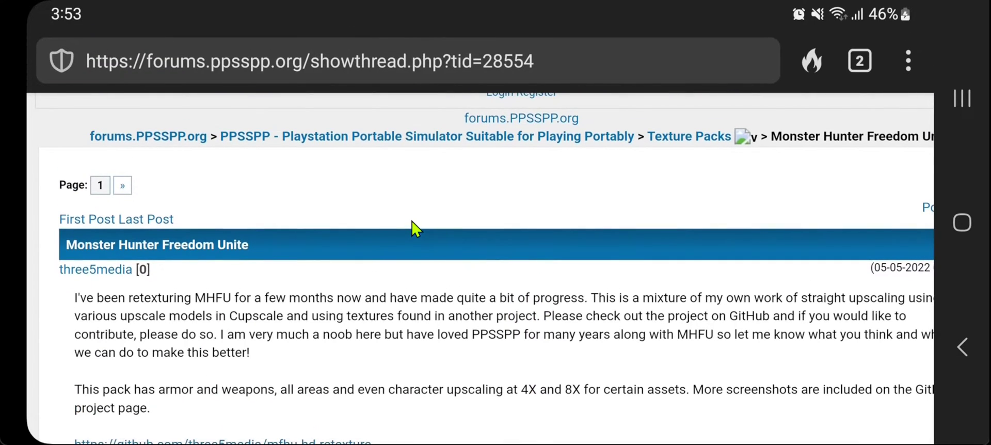
pyautogui.scroll(-2, 457, 343)
pyautogui.scroll(2, 435, 283)
pyautogui.scroll(-2, 464, 288)
pyautogui.scroll(2, 464, 263)
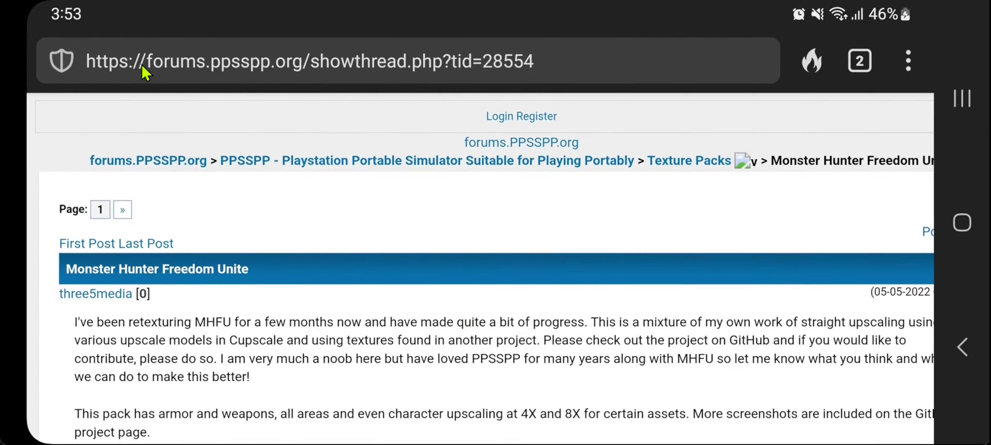
pyautogui.scroll(-5, 436, 347)
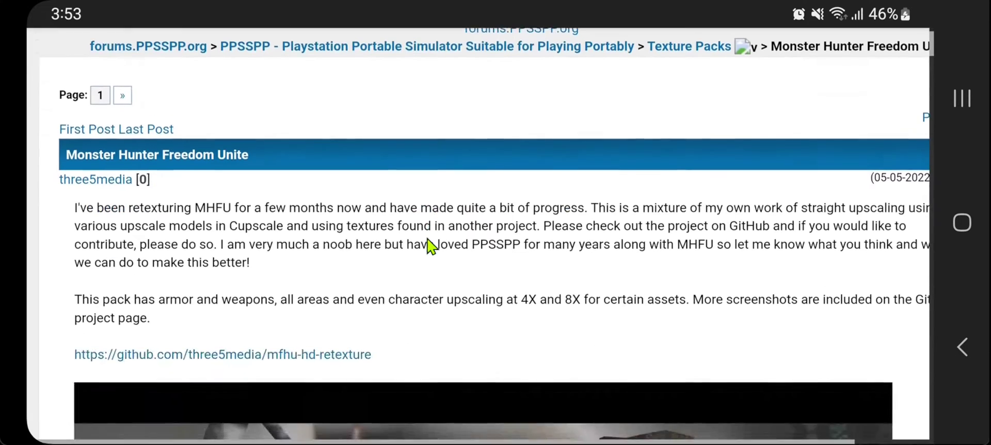
pyautogui.scroll(-4, 435, 363)
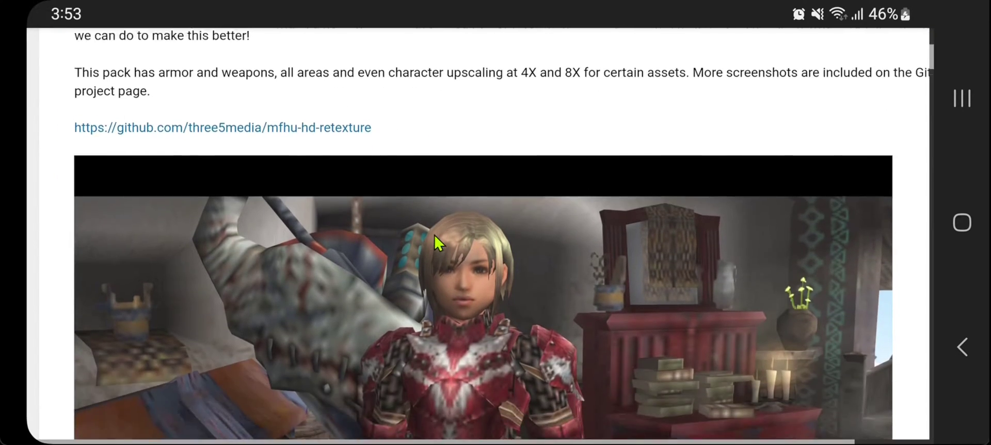
pyautogui.scroll(-2, 397, 258)
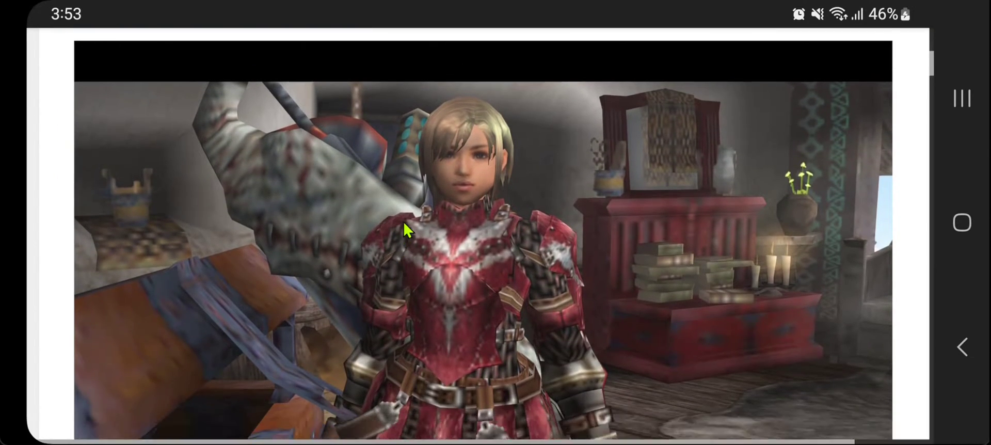
pyautogui.scroll(8, 408, 222)
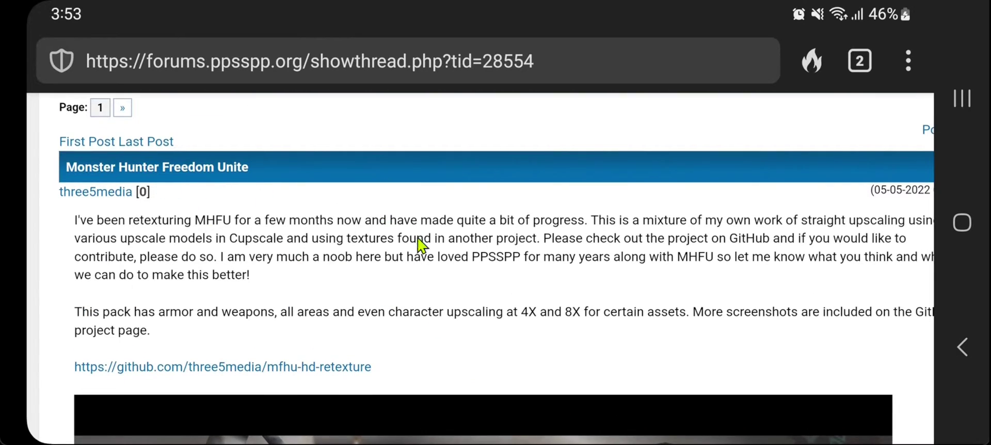
# Switch to the open GitHub page for mfhu-hd-retexture and download the repository as a ZIP file.
pyautogui.click(861, 59)
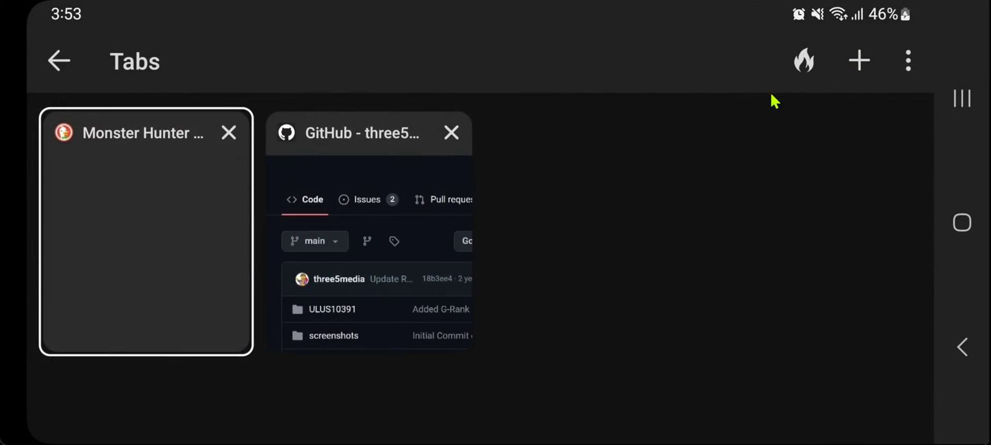
pyautogui.click(376, 210)
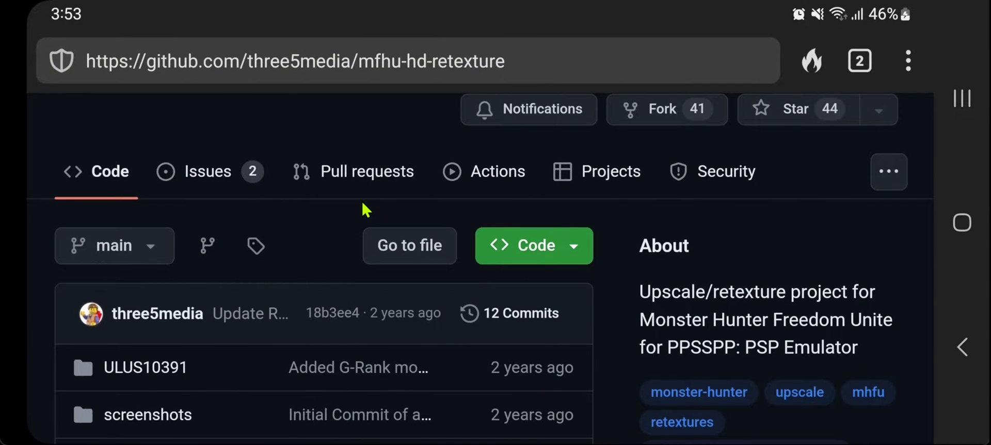
pyautogui.click(565, 247)
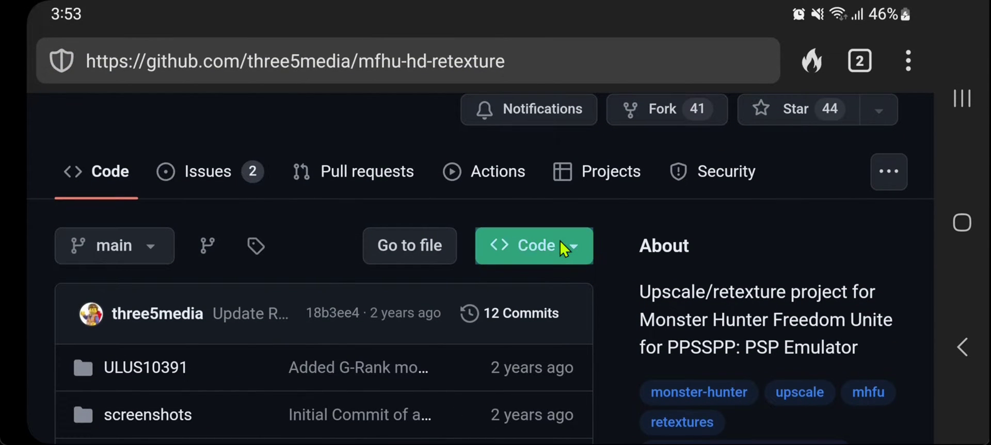
pyautogui.scroll(-3, 343, 341)
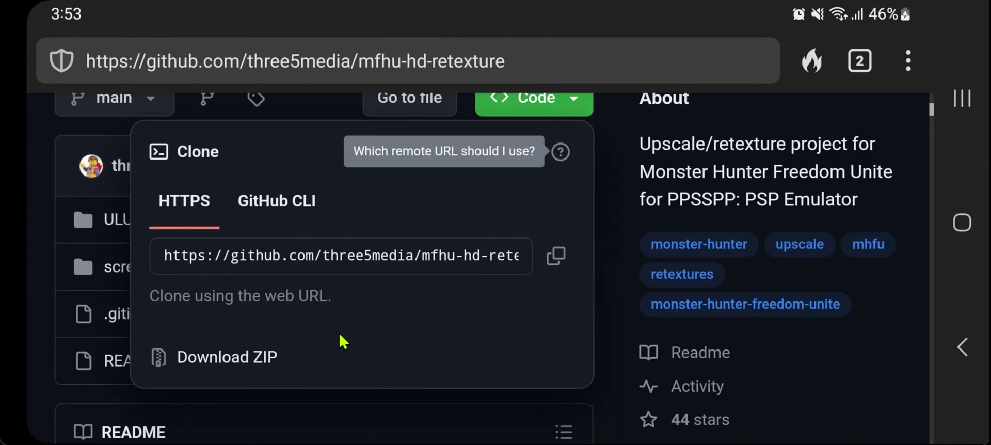
pyautogui.click(239, 356)
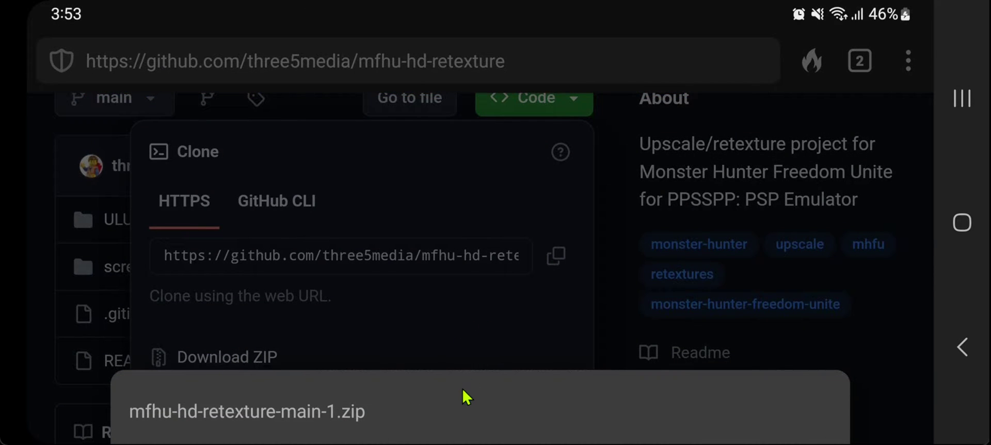
pyautogui.moveTo(451, 403); pyautogui.dragTo(456, 233)
pyautogui.click(298, 337)
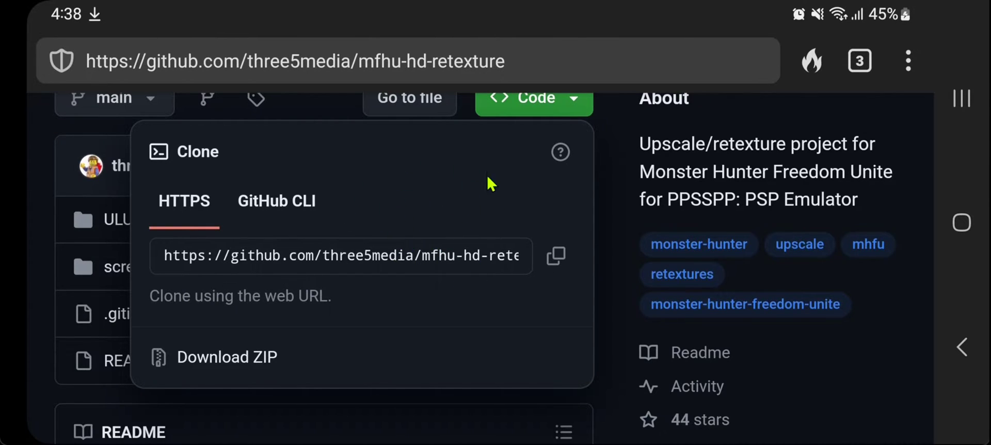
pyautogui.moveTo(438, 176); pyautogui.dragTo(442, 242)
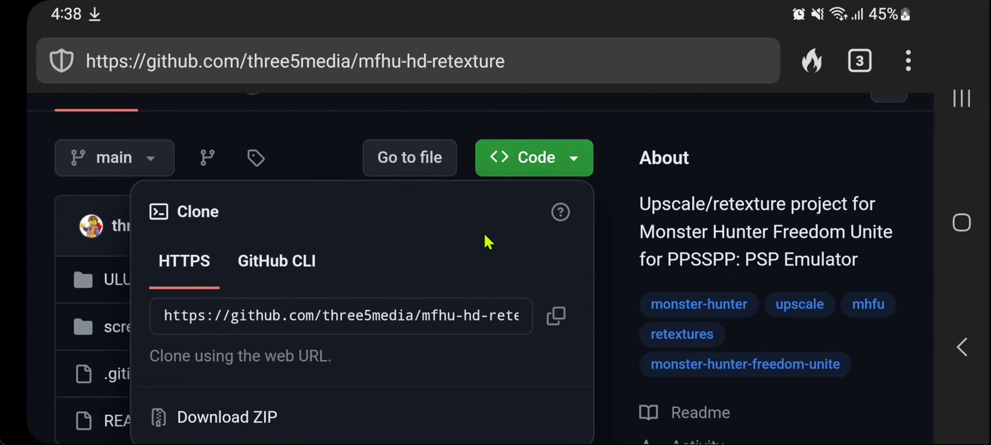
# Switch to My Files and open the Download folder in internal storage.
pyautogui.click(952, 233)
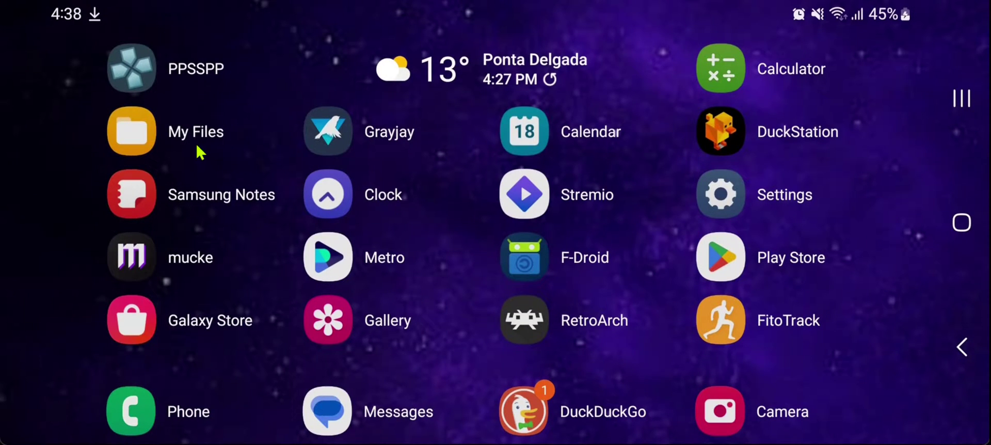
pyautogui.click(196, 145)
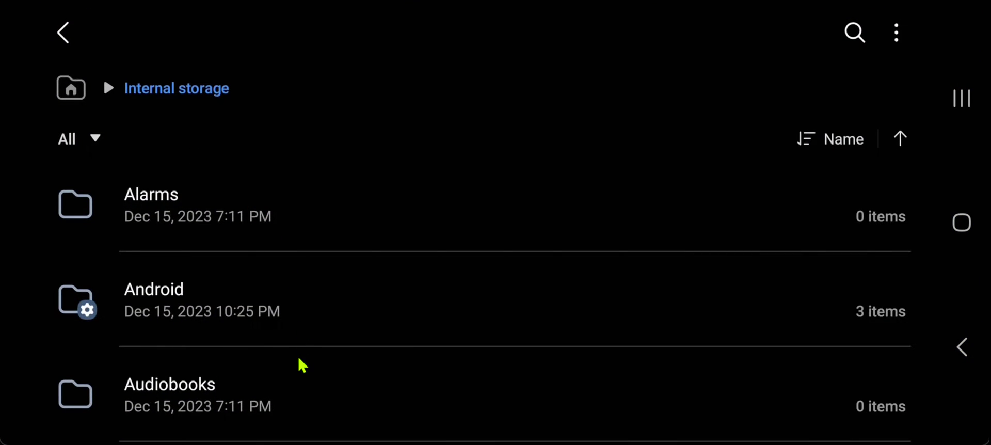
pyautogui.moveTo(302, 364); pyautogui.dragTo(308, 148)
pyautogui.moveTo(257, 307); pyautogui.dragTo(260, 264)
pyautogui.click(230, 321)
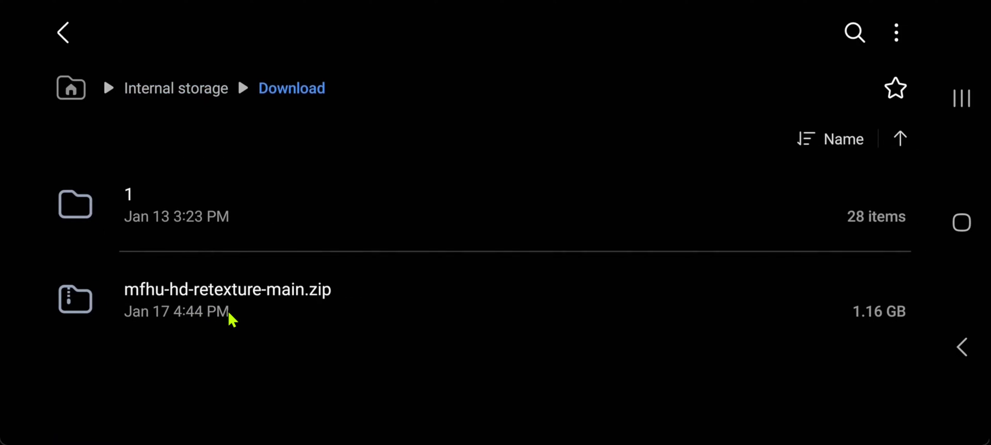
# Extract mfhu-hd-retexture-main.zip from Downloads into a folder named mfhu-hd-retexture-main.
pyautogui.click(288, 325)
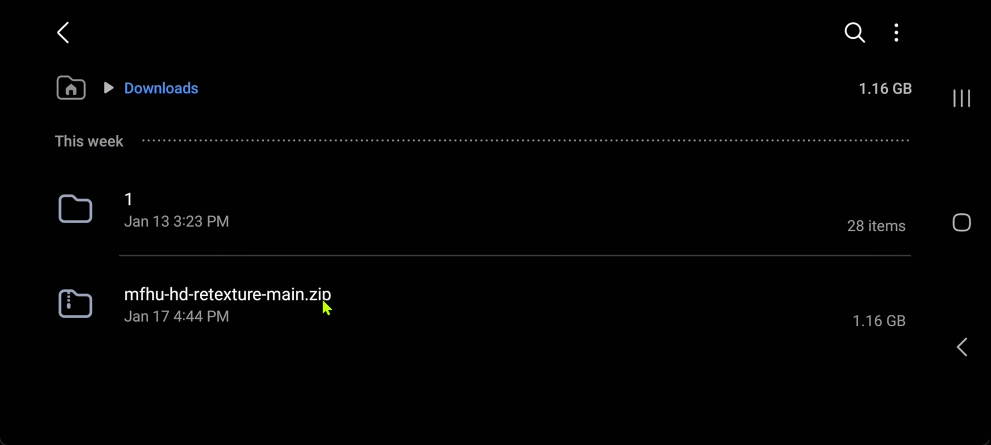
pyautogui.click(326, 308)
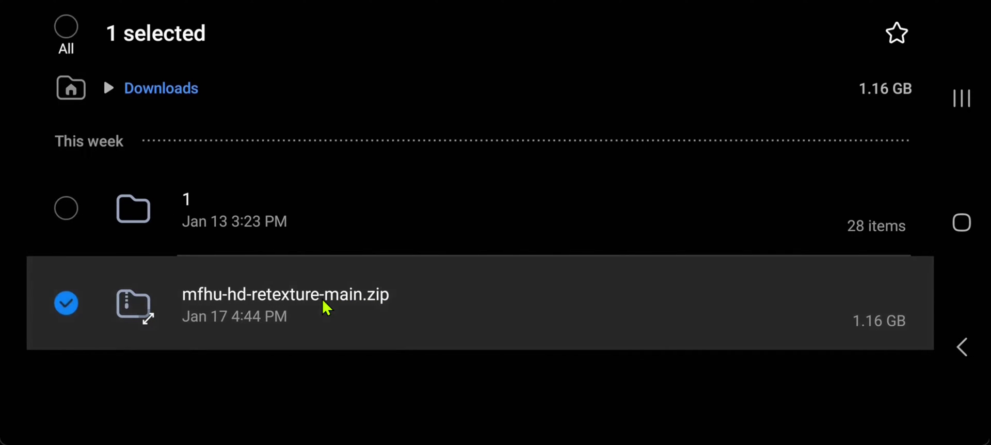
pyautogui.click(751, 402)
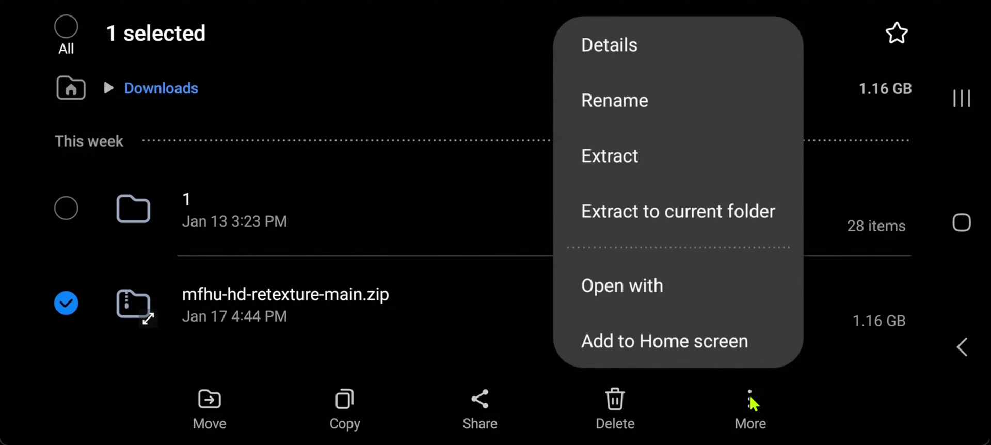
pyautogui.click(638, 166)
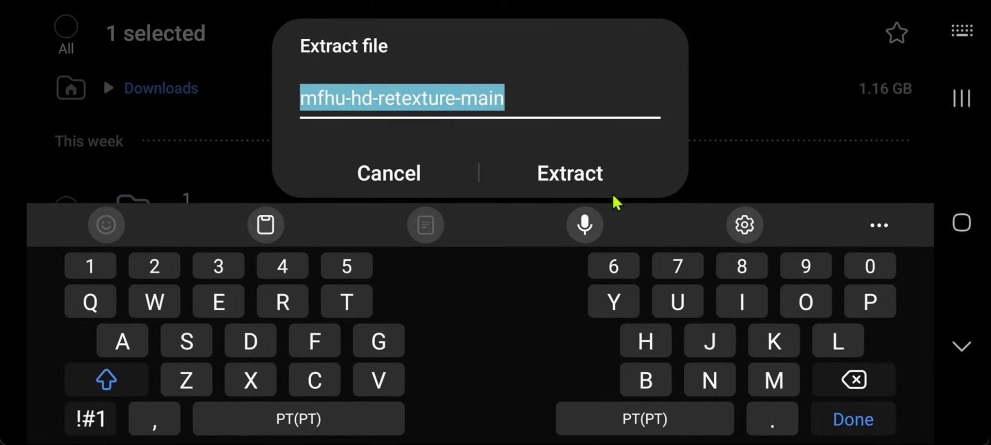
pyautogui.click(602, 180)
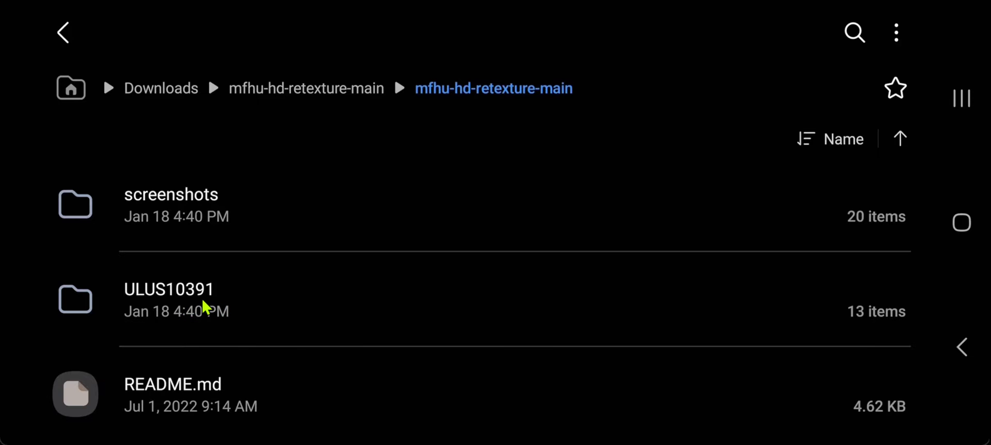
# Copy the extracted ULUS10391 folder into Documents/PSP/TEXTURES in internal storage.
pyautogui.moveTo(207, 308); pyautogui.dragTo(203, 307)
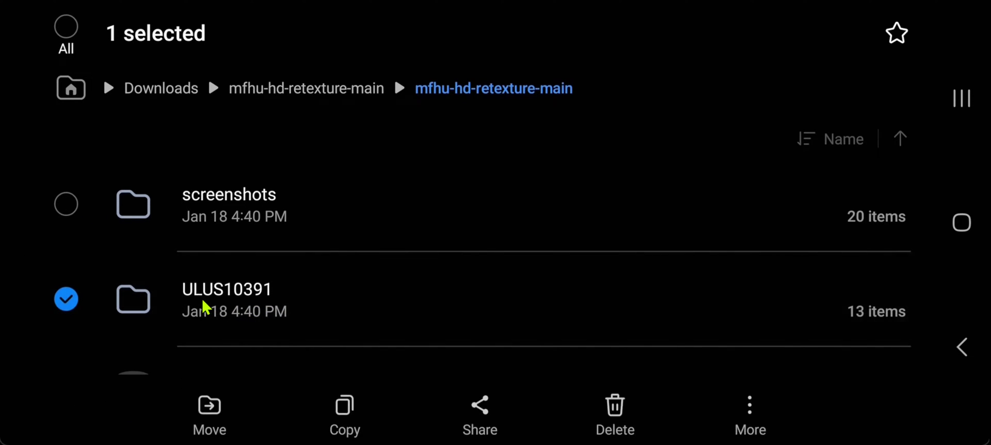
pyautogui.click(352, 403)
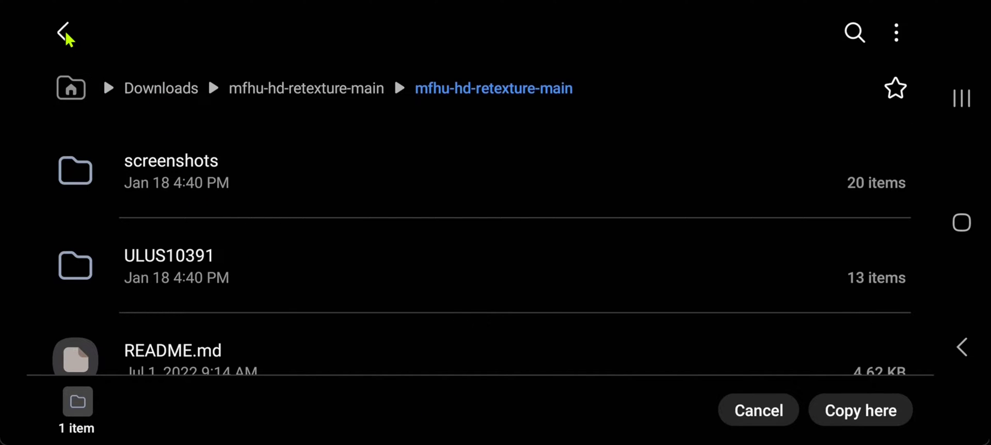
pyautogui.click(76, 95)
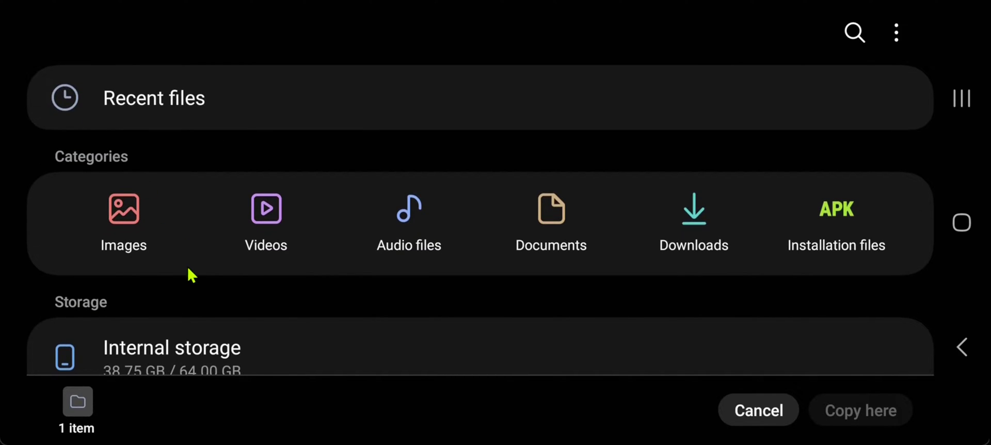
pyautogui.scroll(-2, 191, 269)
pyautogui.click(194, 279)
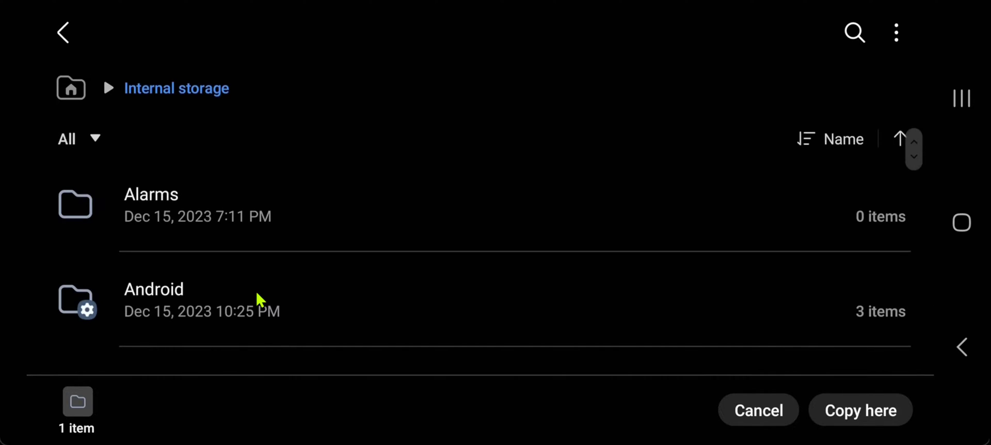
pyautogui.scroll(-3, 260, 299)
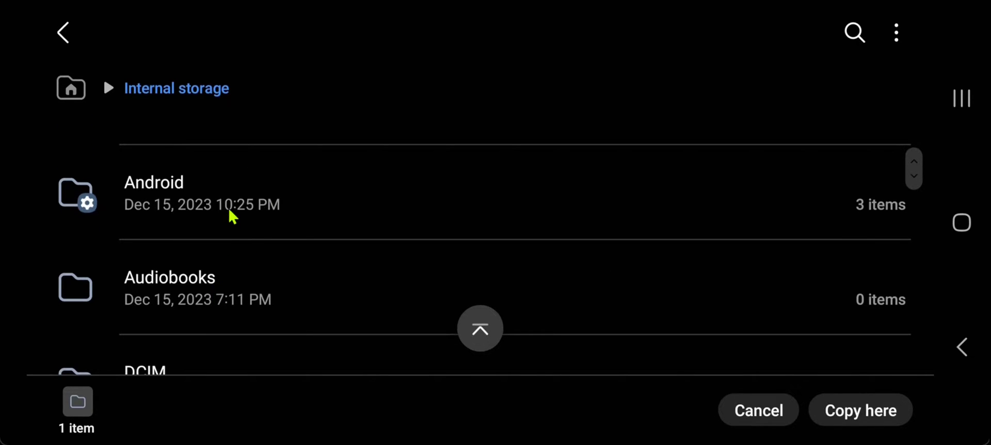
pyautogui.scroll(-2, 233, 227)
pyautogui.click(188, 305)
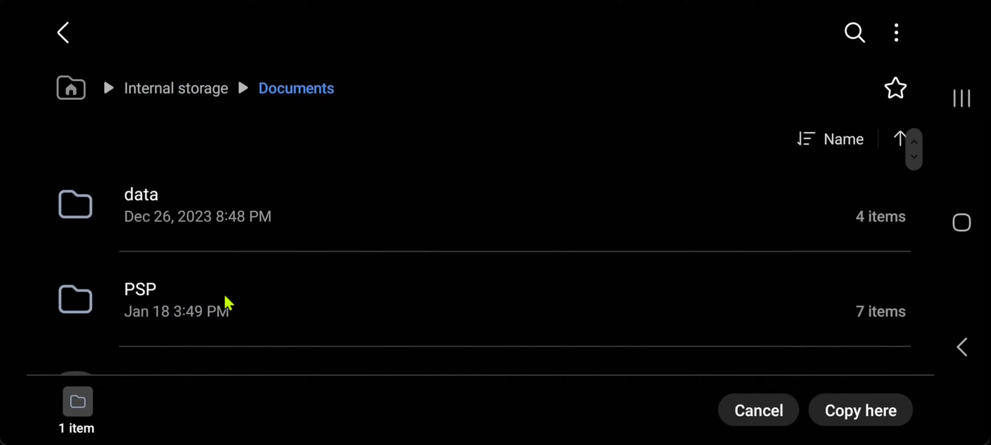
pyautogui.scroll(-2, 227, 302)
pyautogui.click(170, 236)
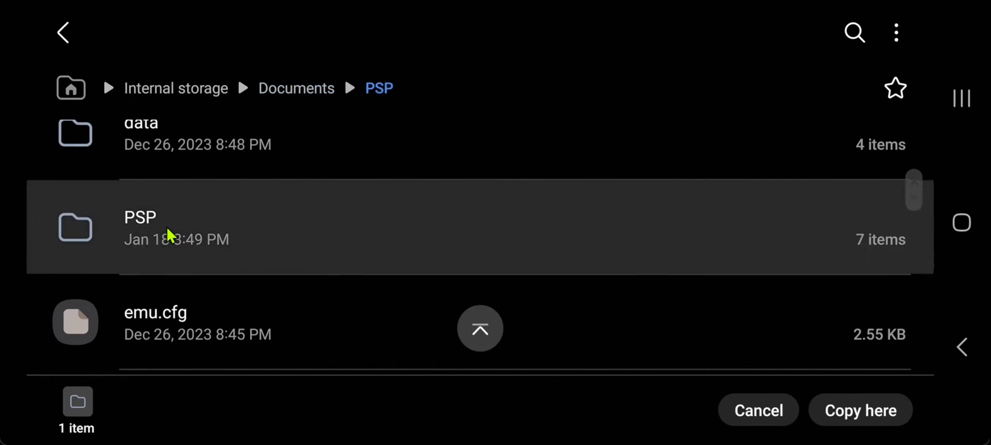
pyautogui.scroll(-5, 222, 294)
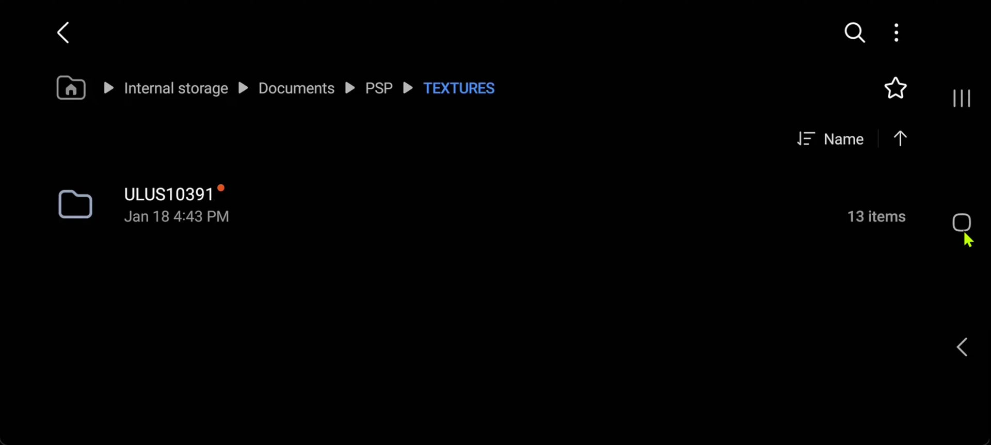
# Switch to DuckDuckGo and examine the disc IDs for Monster Hunter Freedom Unite on the open SerialStation page.
pyautogui.click(964, 233)
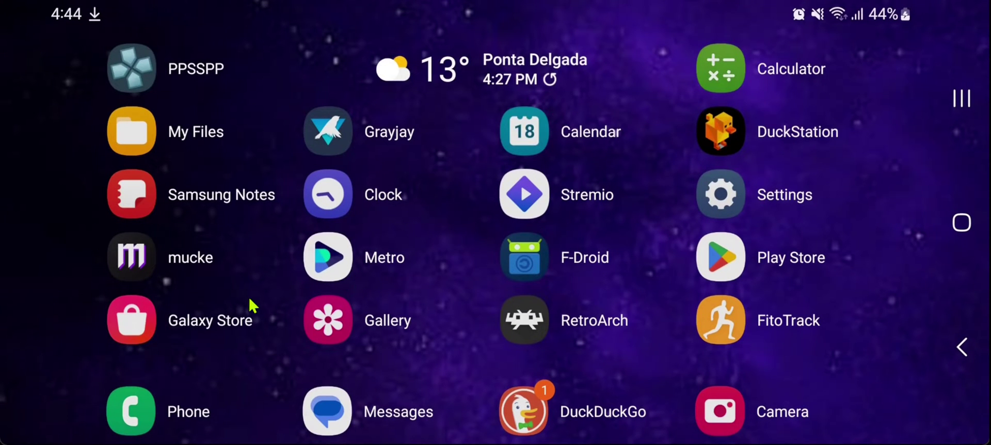
pyautogui.click(590, 425)
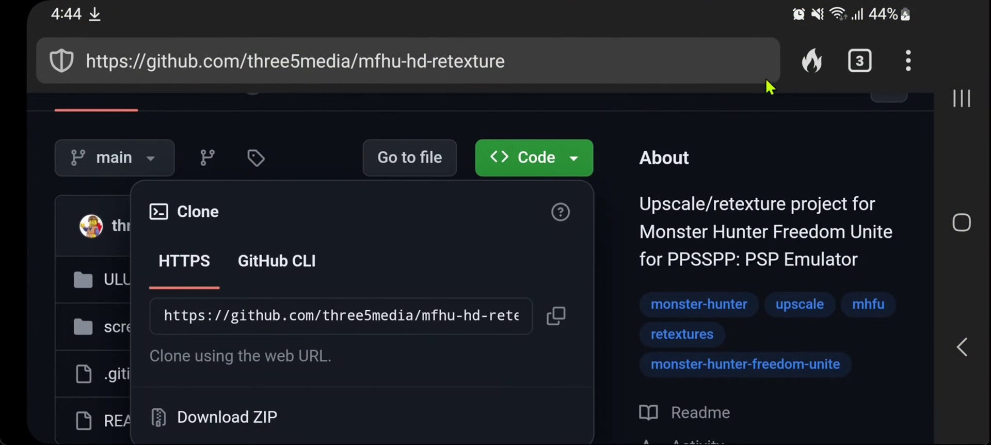
pyautogui.click(867, 65)
pyautogui.click(602, 230)
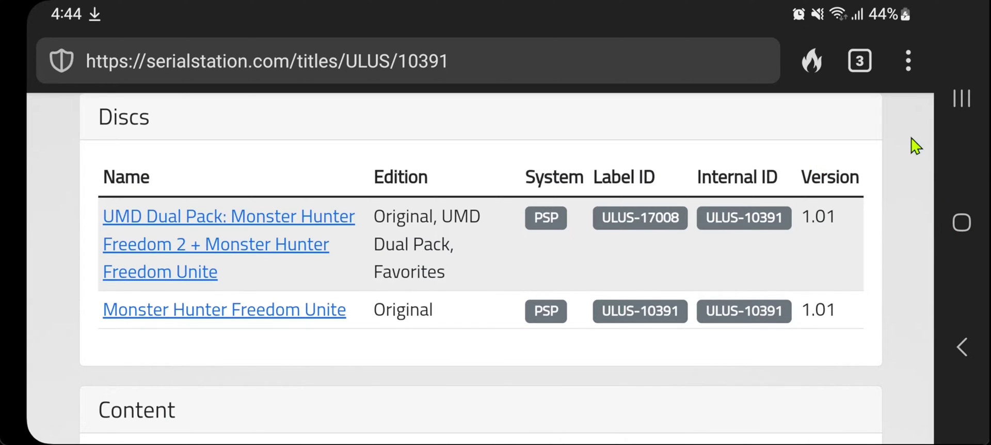
# Return to the TEXTURES folder in My Files and try to create a folder named ULUS10391.
pyautogui.click(962, 225)
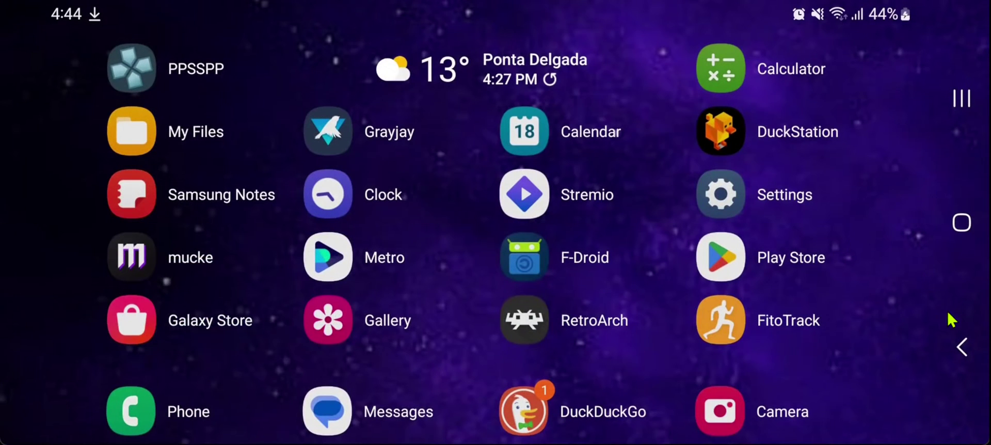
pyautogui.click(963, 96)
pyautogui.moveTo(305, 219); pyautogui.dragTo(535, 233)
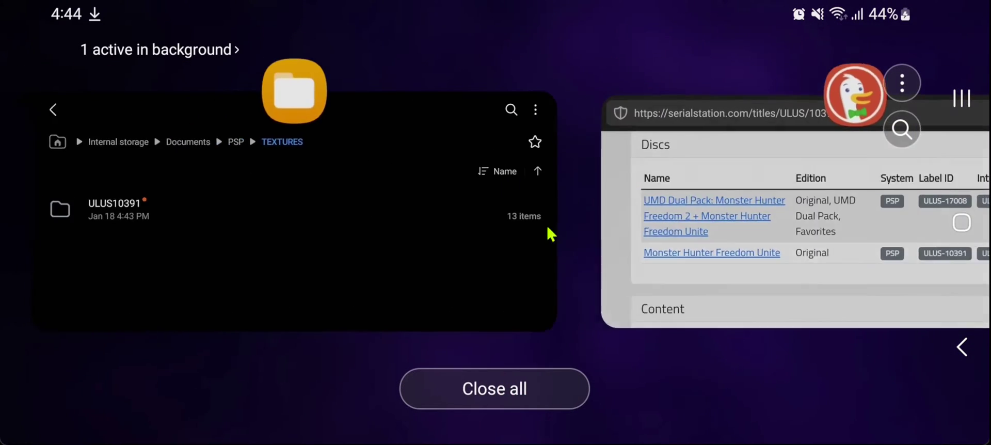
pyautogui.click(419, 259)
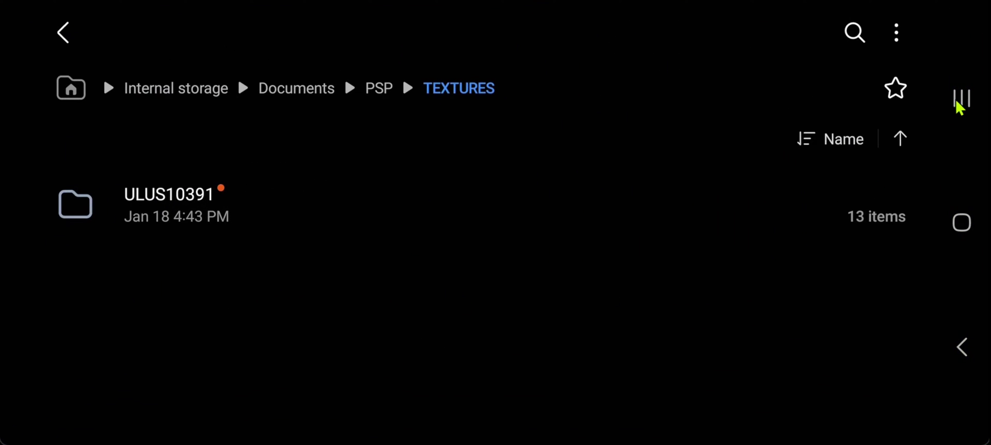
pyautogui.click(903, 37)
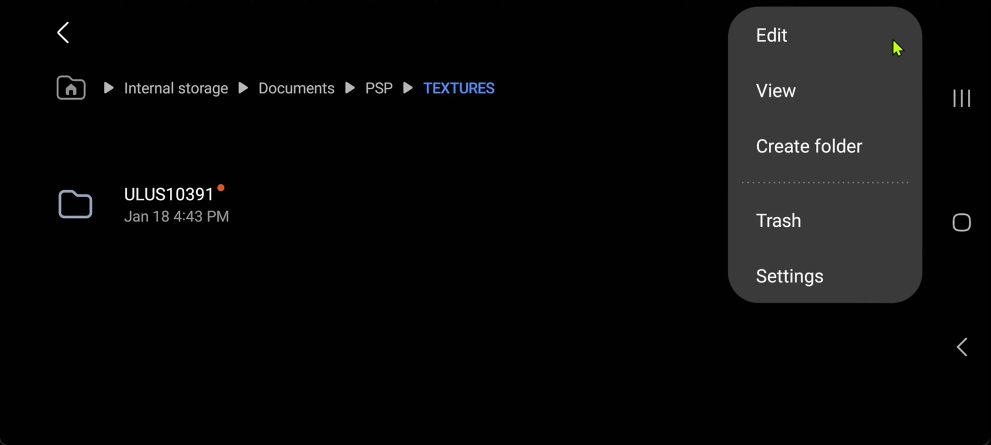
pyautogui.click(824, 150)
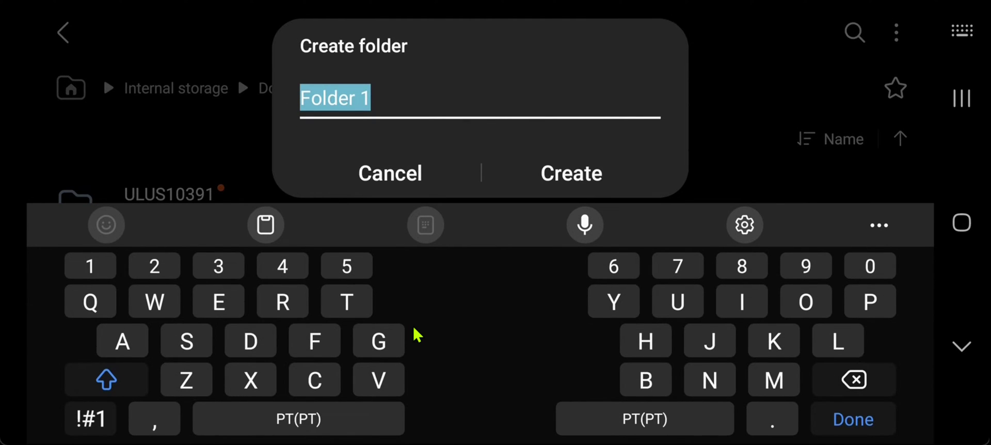
pyautogui.write('UL')
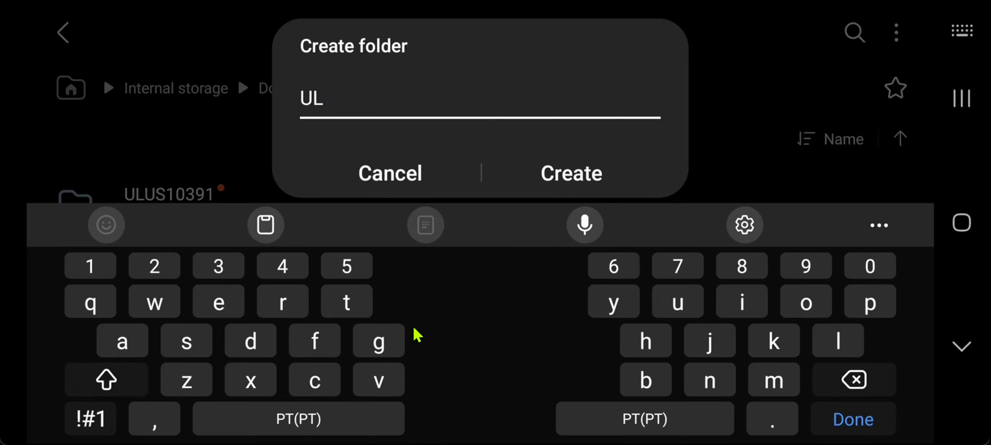
pyautogui.write('US10391')
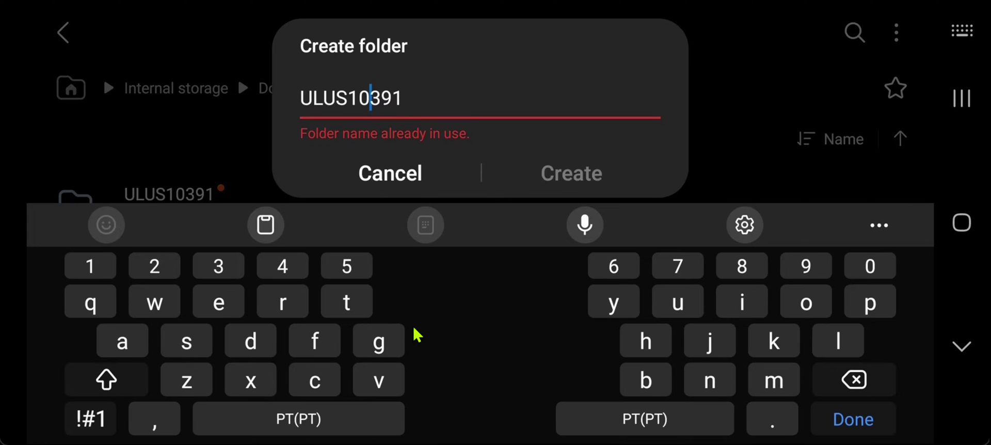
pyautogui.click(415, 178)
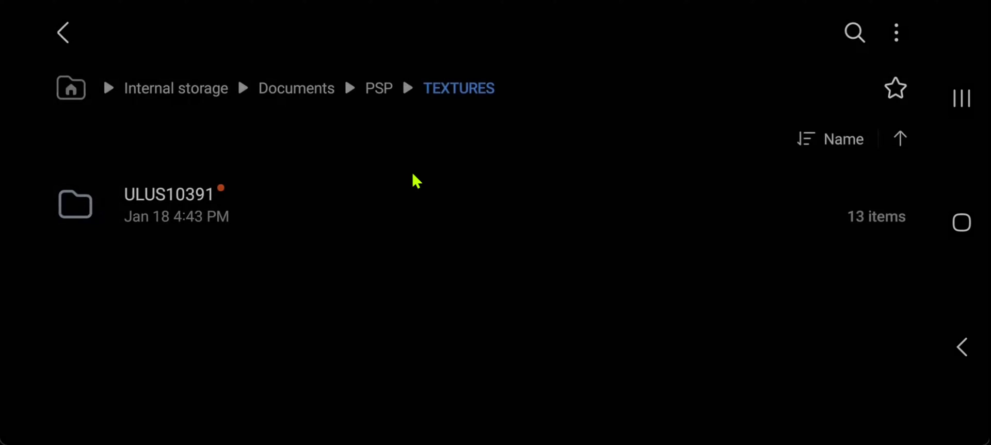
# Examine the contents of the copied ULUS10391 folder, and return to the TEXTURES folder.
pyautogui.click(223, 217)
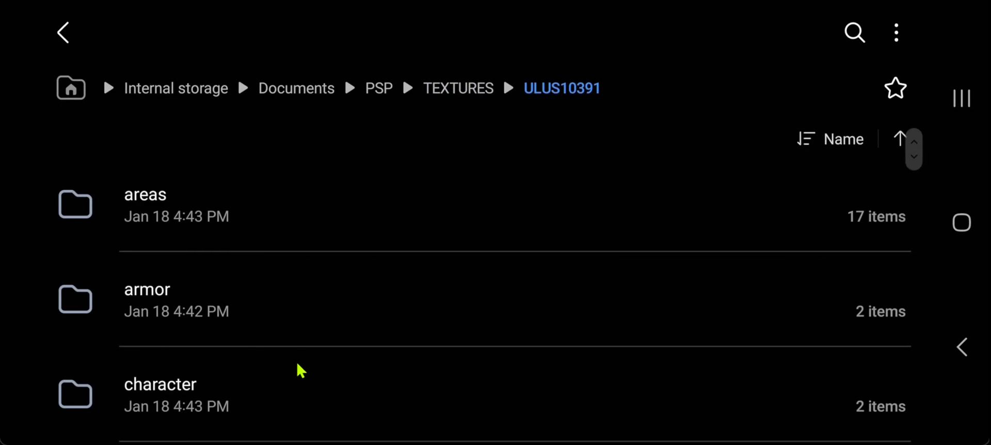
pyautogui.click(463, 91)
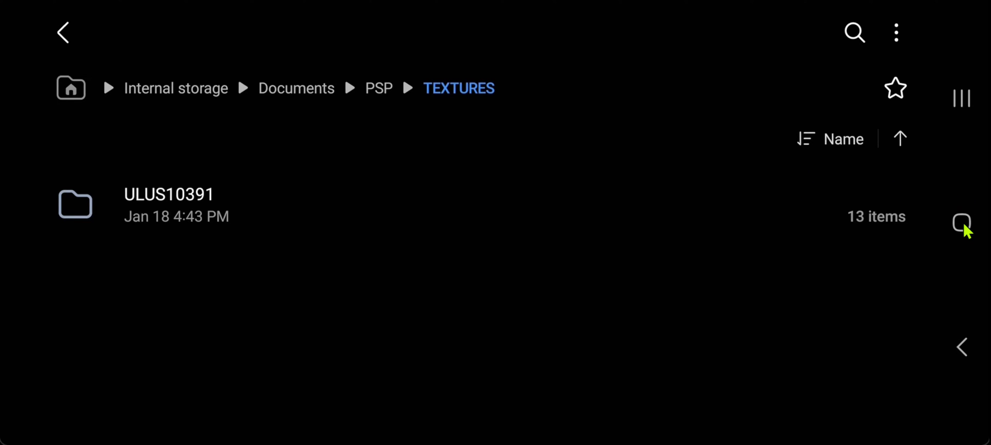
# Switch to PPSSPP and make sure Replace textures is enabled in the developer tools.
pyautogui.click(961, 98)
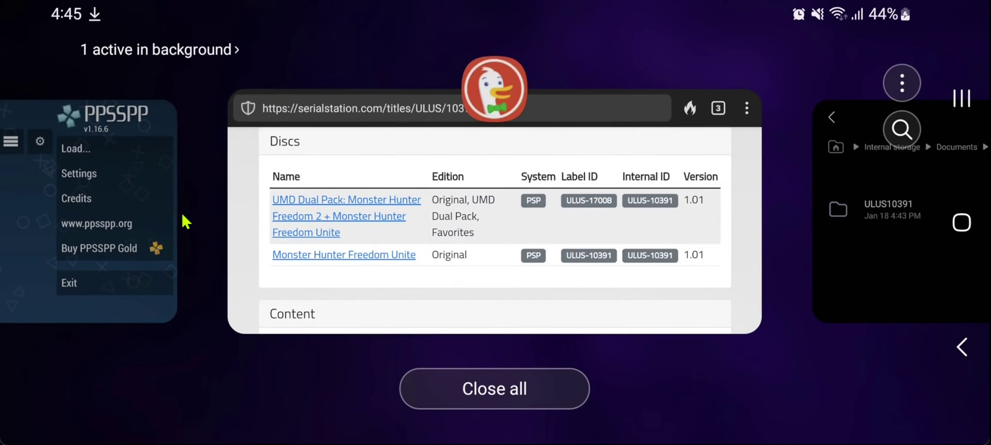
pyautogui.click(89, 187)
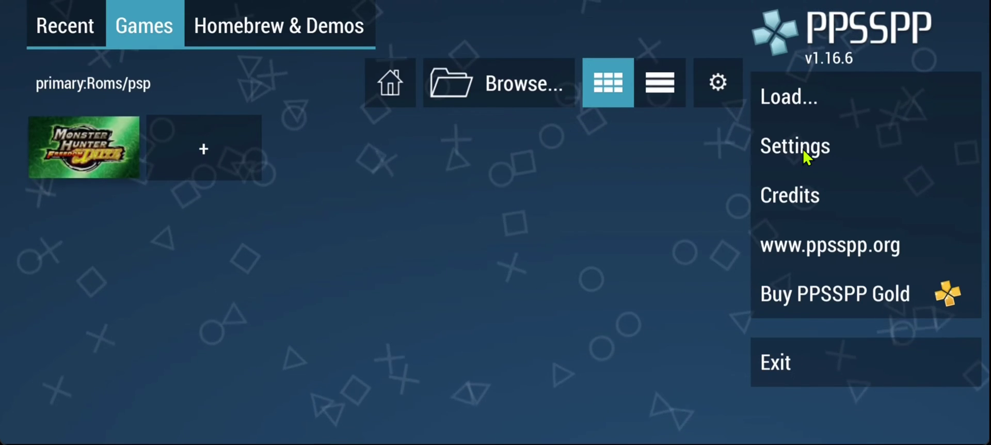
pyautogui.click(803, 150)
pyautogui.click(67, 223)
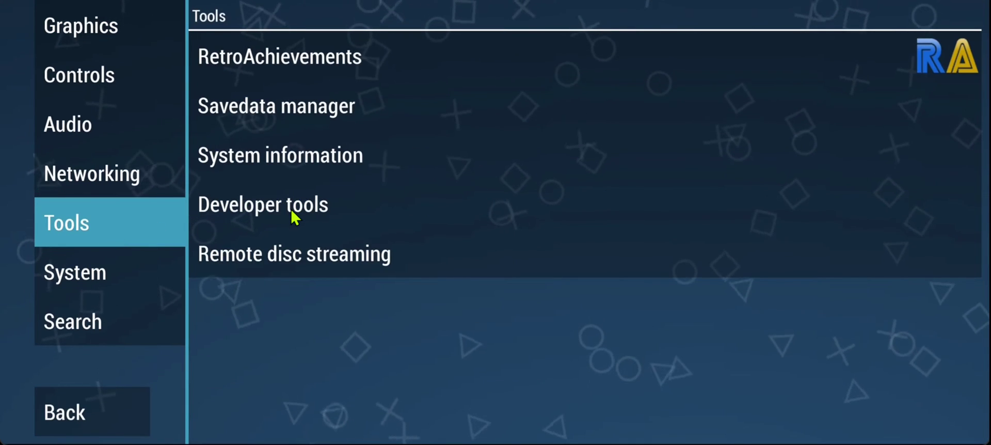
pyautogui.click(290, 208)
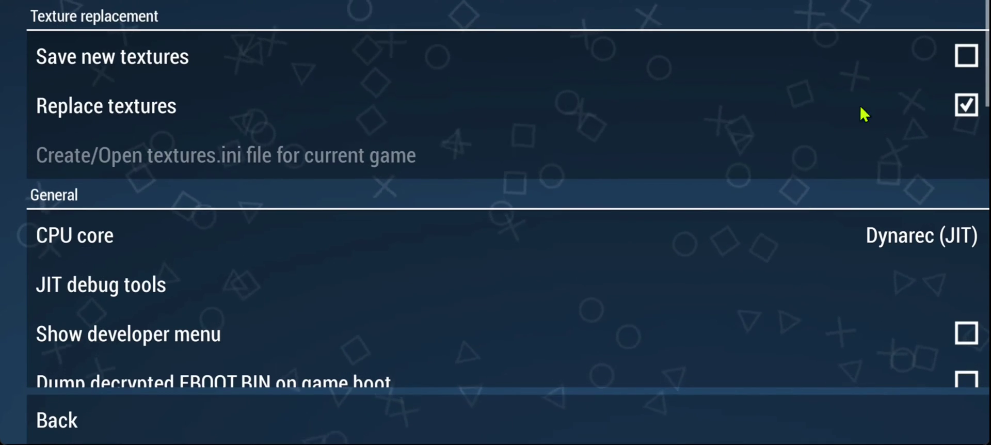
# Leave the settings and launch Monster Hunter Freedom Unite from the game list.
pyautogui.click(83, 419)
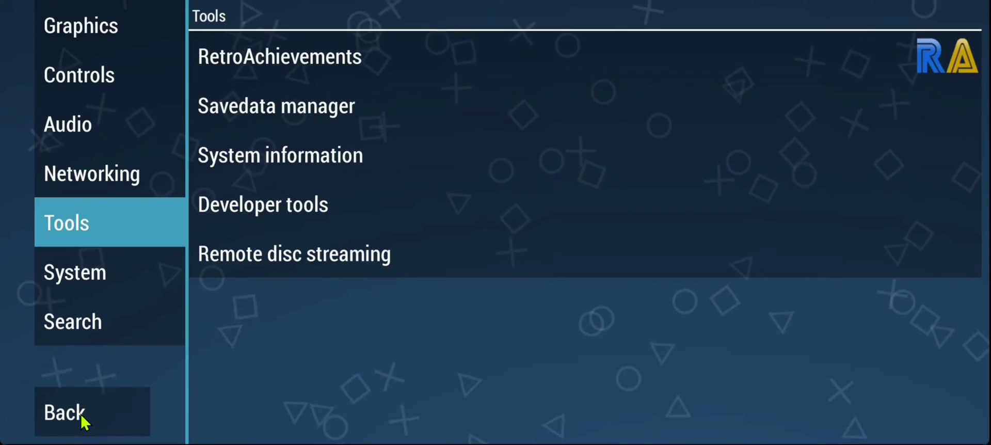
pyautogui.click(82, 418)
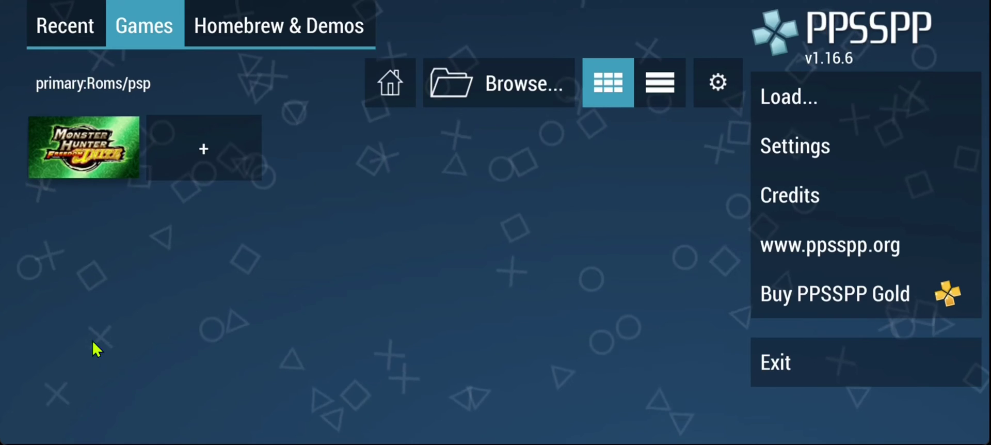
pyautogui.click(89, 166)
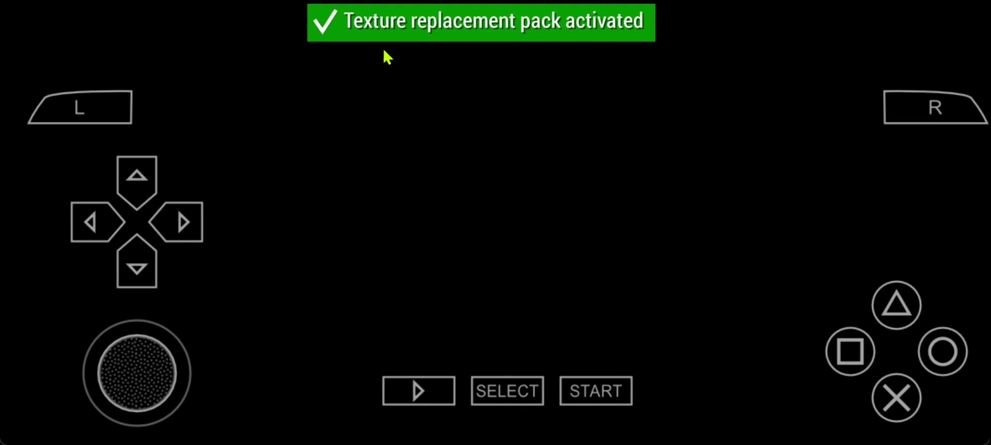